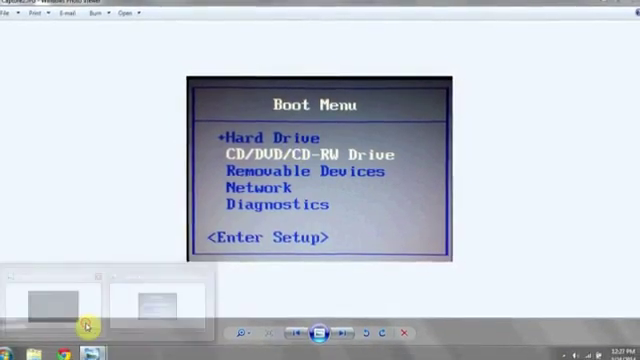
Switch the viewer from the Boot Menu image to the 'Press any key to boot from CD' screenshot
click(89, 325)
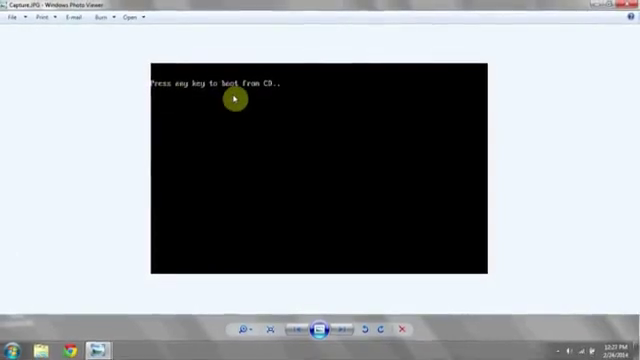